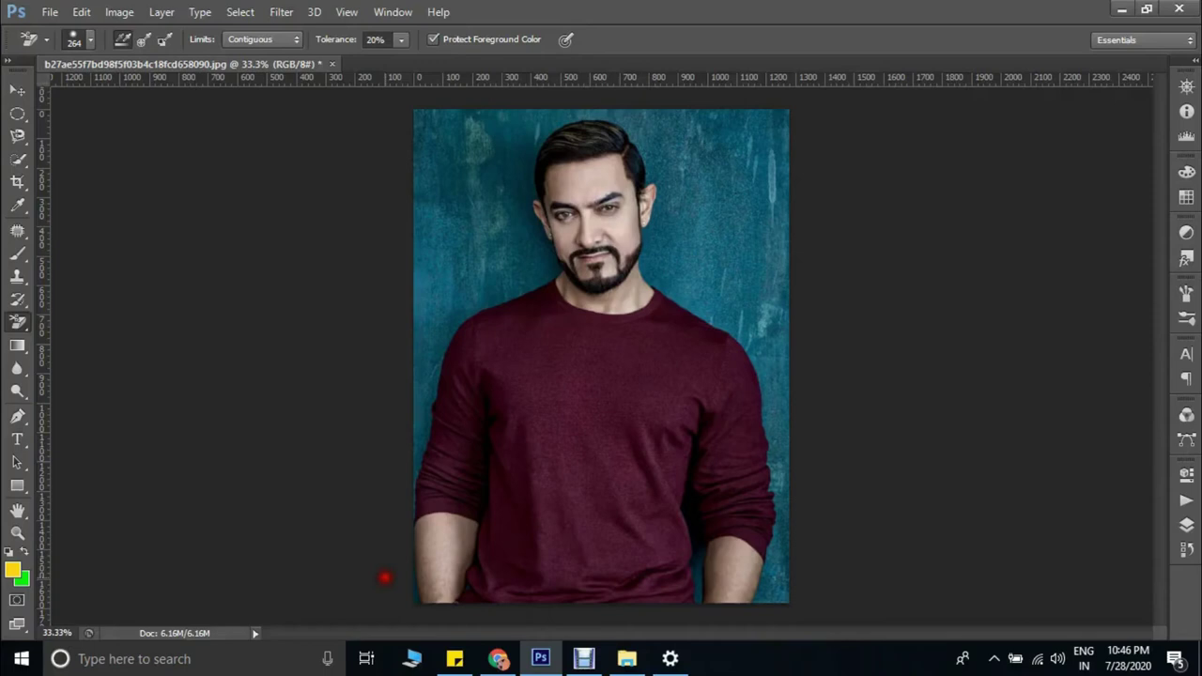
- Erase the blue wall beside and above the man's head, enlarging the brush to 455
{"action": "mouse_move", "coordinate": [518, 219]}
{"action": "left_mouse_down"}
{"action": "mouse_move", "coordinate": [517, 135]}
{"action": "mouse_move", "coordinate": [419, 425]}
{"action": "mouse_move", "coordinate": [424, 251]}
{"action": "left_mouse_up"}
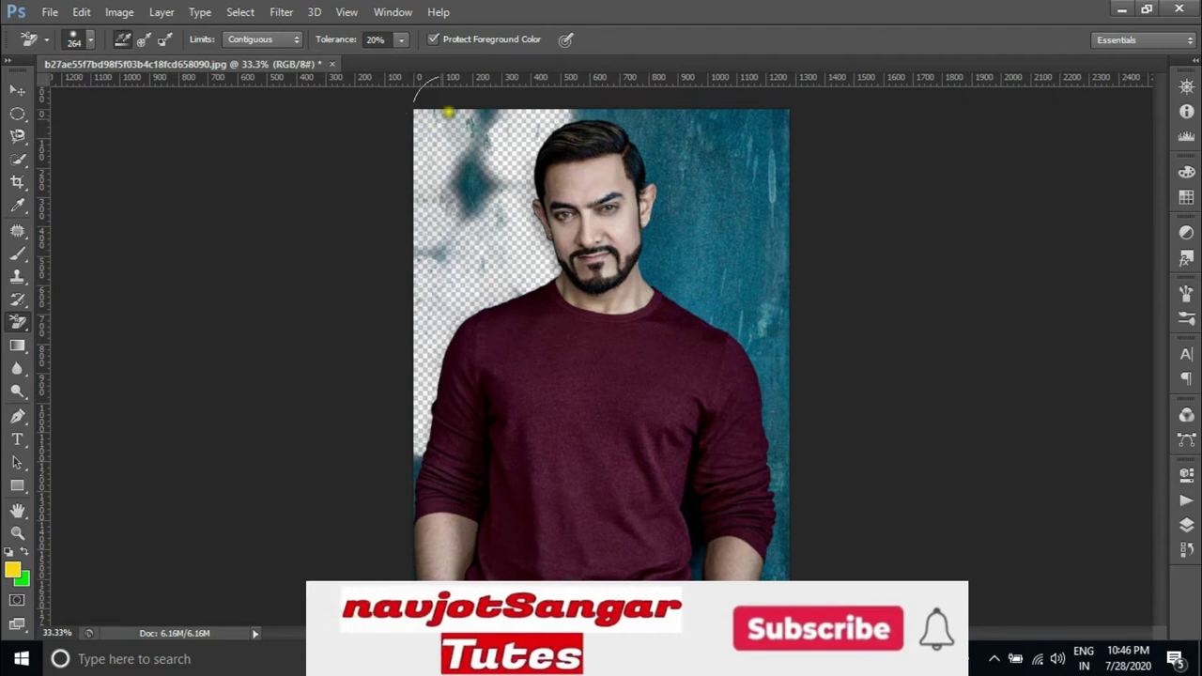
{"action": "mouse_move", "coordinate": [445, 113]}
{"action": "left_mouse_down"}
{"action": "mouse_move", "coordinate": [571, 113]}
{"action": "mouse_move", "coordinate": [671, 134]}
{"action": "mouse_move", "coordinate": [667, 170]}
{"action": "mouse_move", "coordinate": [701, 285]}
{"action": "mouse_move", "coordinate": [770, 323]}
{"action": "mouse_move", "coordinate": [778, 179]}
{"action": "mouse_move", "coordinate": [733, 123]}
{"action": "mouse_move", "coordinate": [743, 215]}
{"action": "mouse_move", "coordinate": [775, 292]}
{"action": "mouse_move", "coordinate": [795, 498]}
{"action": "mouse_move", "coordinate": [770, 549]}
{"action": "mouse_move", "coordinate": [781, 568]}
{"action": "mouse_move", "coordinate": [751, 263]}
{"action": "mouse_move", "coordinate": [722, 241]}
{"action": "mouse_move", "coordinate": [697, 180]}
{"action": "mouse_move", "coordinate": [729, 131]}
{"action": "left_mouse_up"}
{"action": "right_click", "coordinate": [728, 131]}
{"action": "left_click_drag", "start_coordinate": [869, 171], "coordinate": [901, 170]}
{"action": "key", "text": "Return"}
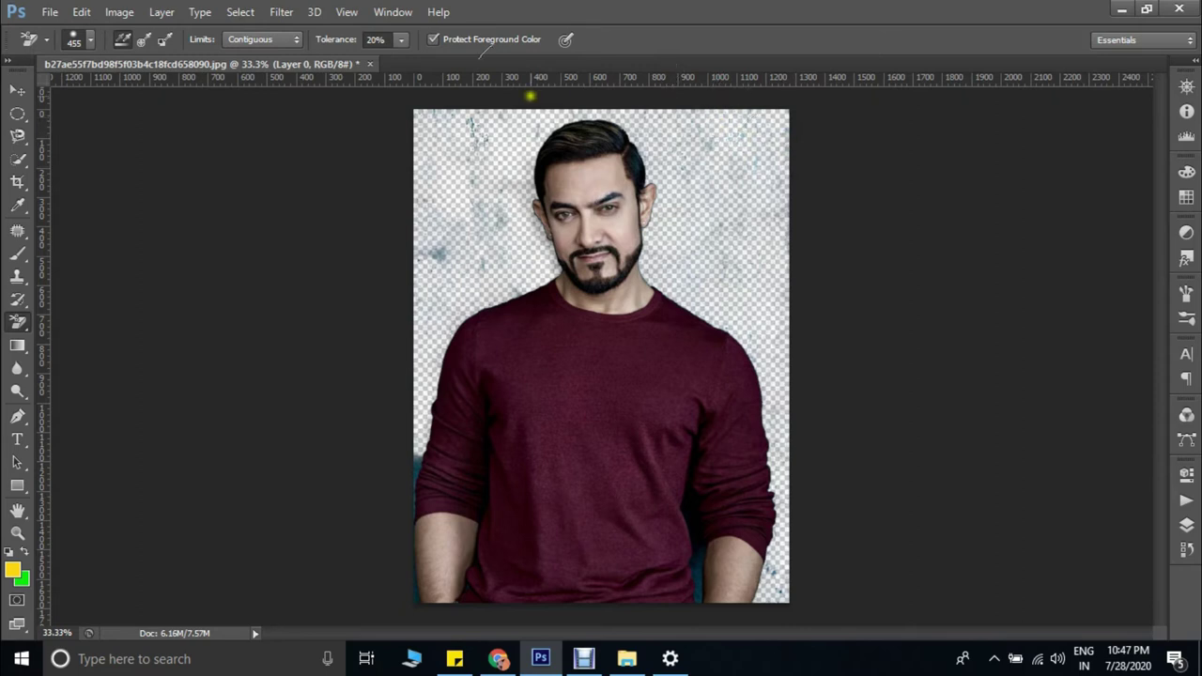
{"action": "mouse_move", "coordinate": [472, 136]}
{"action": "left_mouse_down"}
{"action": "mouse_move", "coordinate": [453, 225]}
{"action": "mouse_move", "coordinate": [488, 174]}
{"action": "mouse_move", "coordinate": [475, 185]}
{"action": "left_mouse_up"}
- Shrink the Background Eraser brush to size 21
{"action": "right_click", "coordinate": [415, 293]}
{"action": "type", "text": "21"}
{"action": "key", "text": "Return"}
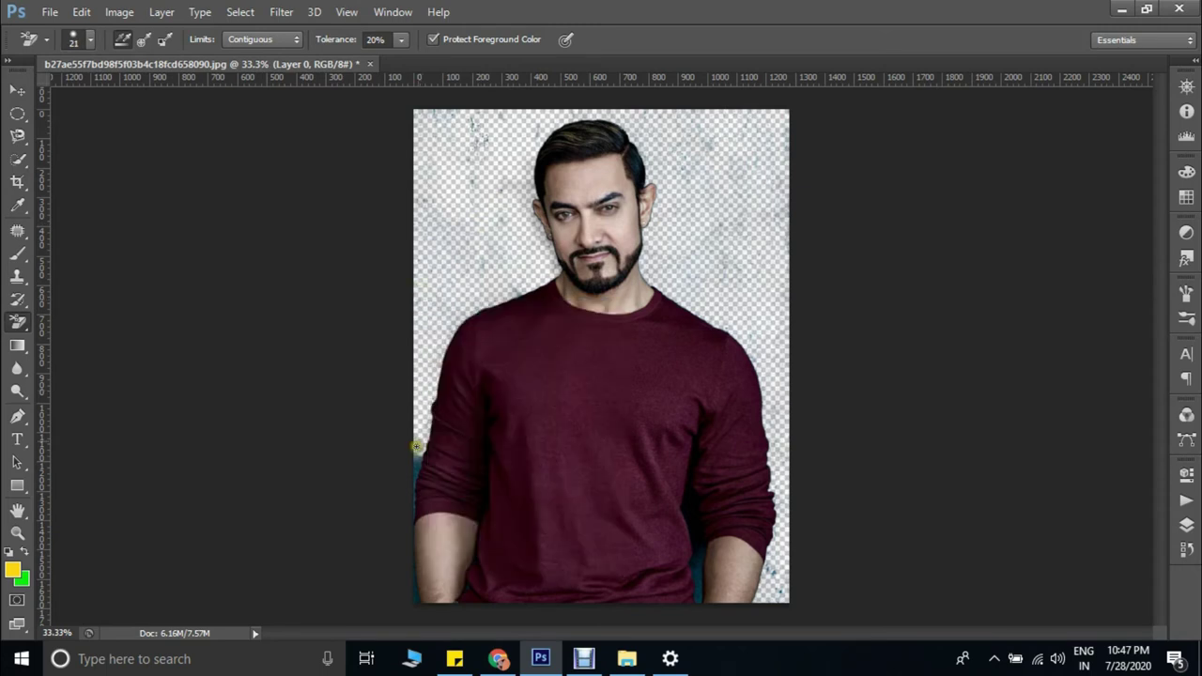
- With the plain Eraser Tool, wipe grey smudges along the edges and beside the neck and shoulder
{"action": "right_click", "coordinate": [17, 321]}
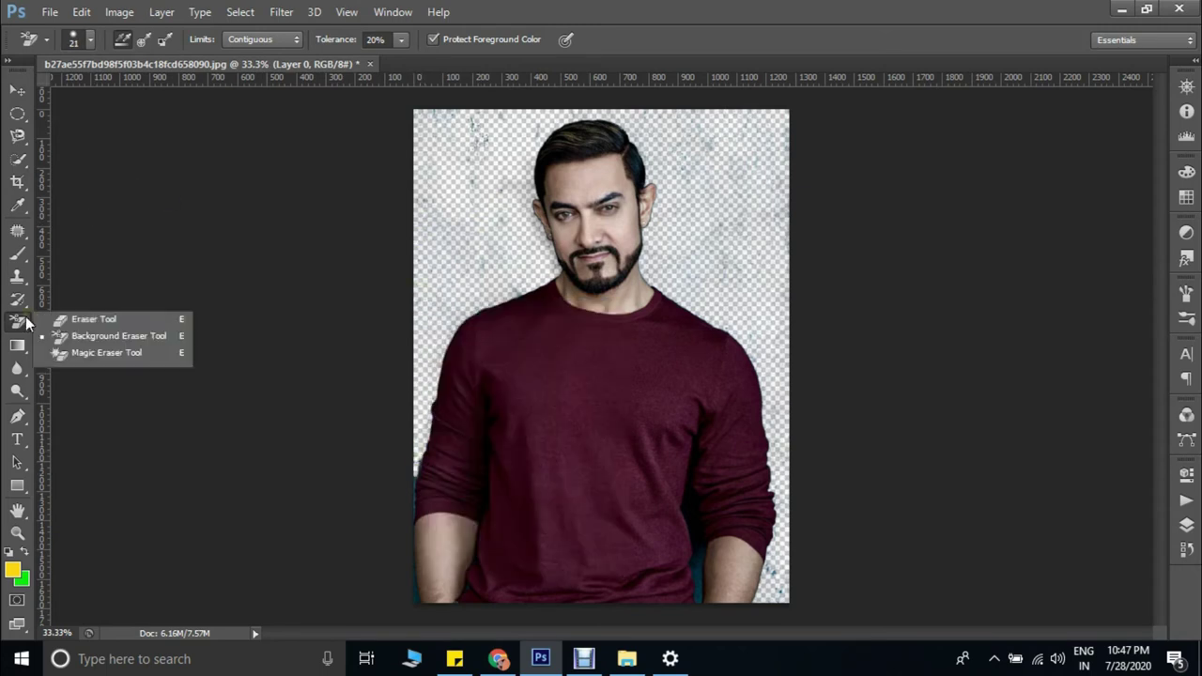
{"action": "left_click", "coordinate": [76, 319]}
{"action": "mouse_move", "coordinate": [437, 226]}
{"action": "left_mouse_down"}
{"action": "mouse_move", "coordinate": [422, 87]}
{"action": "mouse_move", "coordinate": [456, 253]}
{"action": "mouse_move", "coordinate": [528, 131]}
{"action": "mouse_move", "coordinate": [572, 112]}
{"action": "mouse_move", "coordinate": [805, 115]}
{"action": "mouse_move", "coordinate": [721, 138]}
{"action": "mouse_move", "coordinate": [649, 118]}
{"action": "mouse_move", "coordinate": [698, 255]}
{"action": "mouse_move", "coordinate": [788, 298]}
{"action": "mouse_move", "coordinate": [720, 92]}
{"action": "mouse_move", "coordinate": [784, 576]}
{"action": "left_mouse_up"}
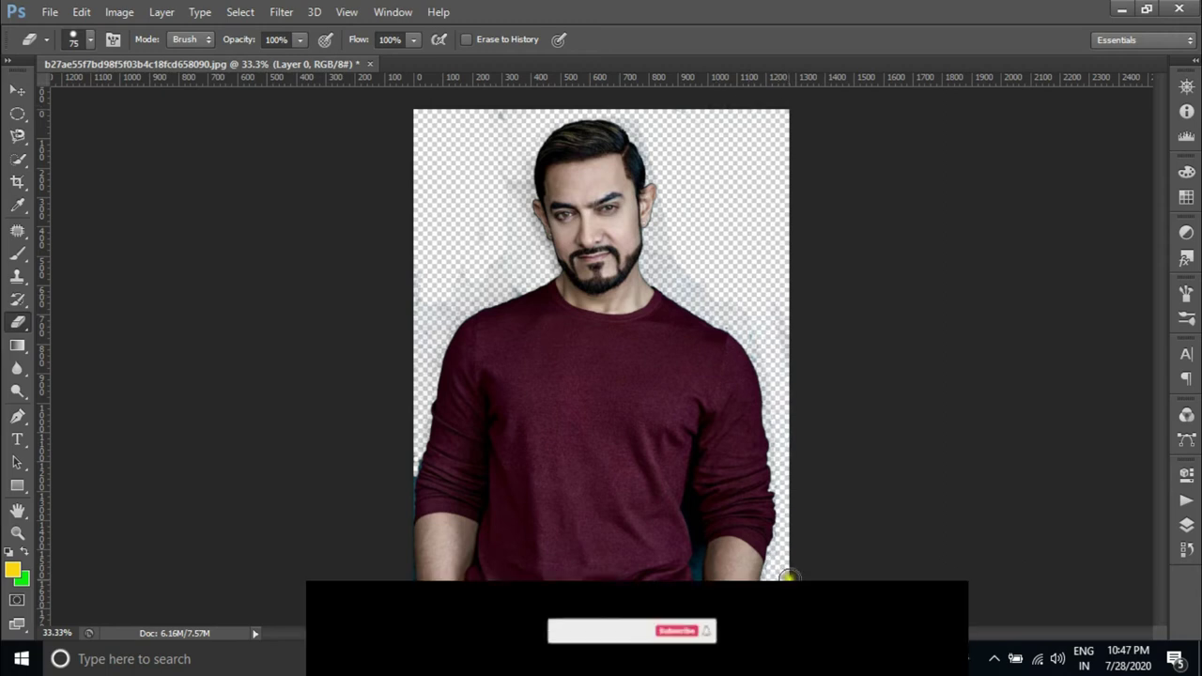
{"action": "left_click_drag", "start_coordinate": [426, 363], "coordinate": [407, 334]}
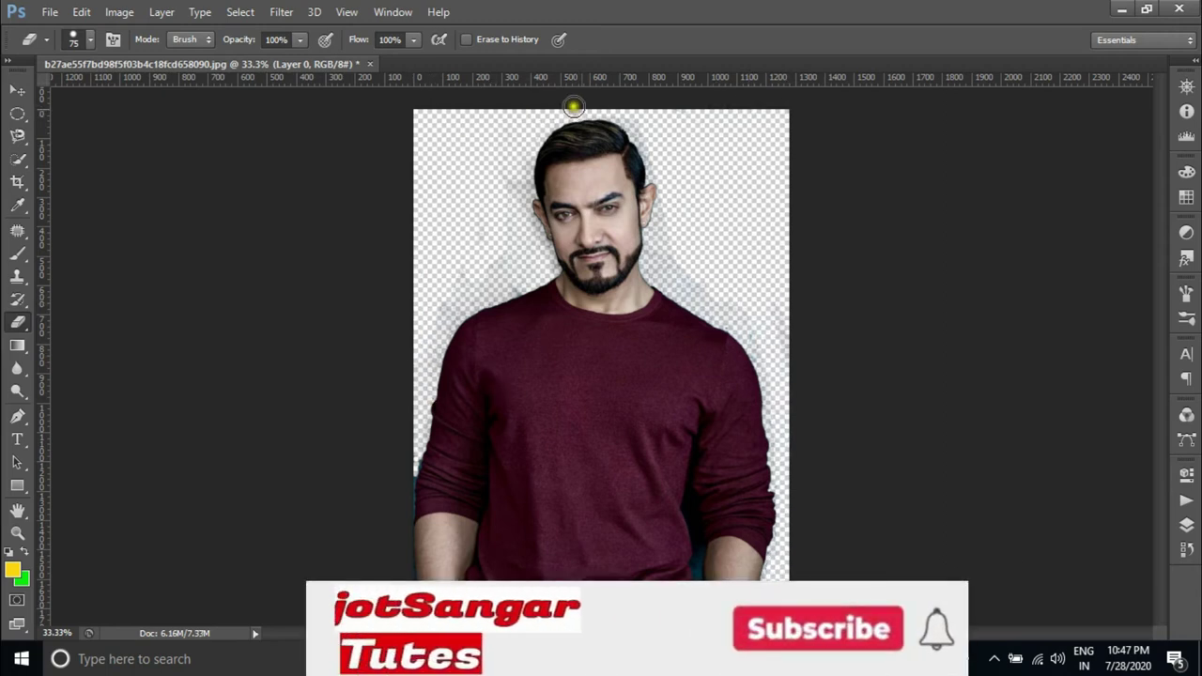
{"action": "mouse_move", "coordinate": [667, 194]}
{"action": "left_mouse_down"}
{"action": "mouse_move", "coordinate": [685, 287]}
{"action": "mouse_move", "coordinate": [737, 325]}
{"action": "left_mouse_up"}
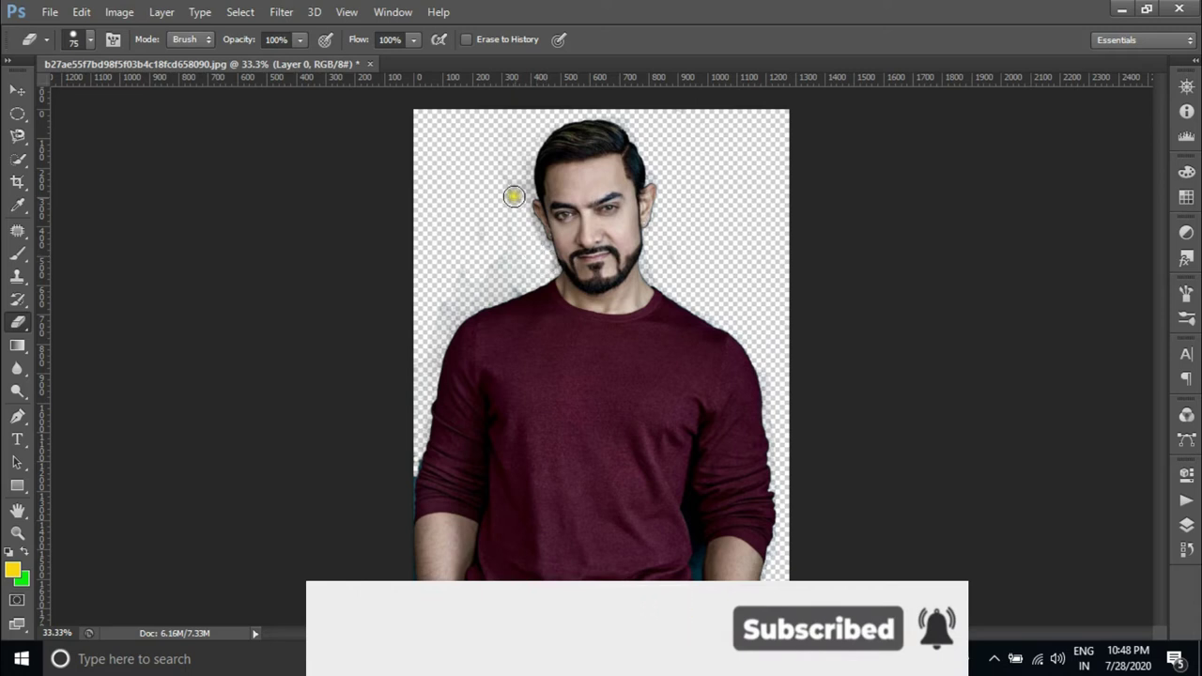
{"action": "left_click_drag", "start_coordinate": [520, 276], "coordinate": [407, 437]}
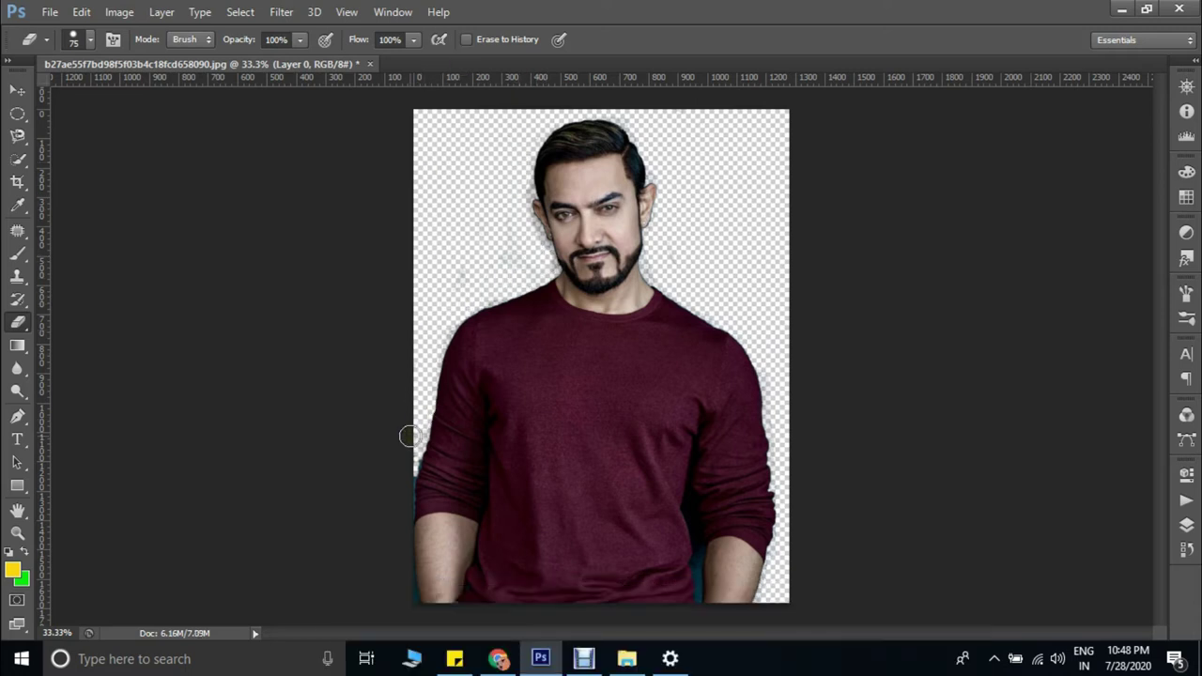
- Zoom in to 50% and bring the top of the head into view
{"action": "key", "text": "ctrl+plus"}
{"action": "left_click_drag", "start_coordinate": [1158, 289], "coordinate": [1158, 273]}
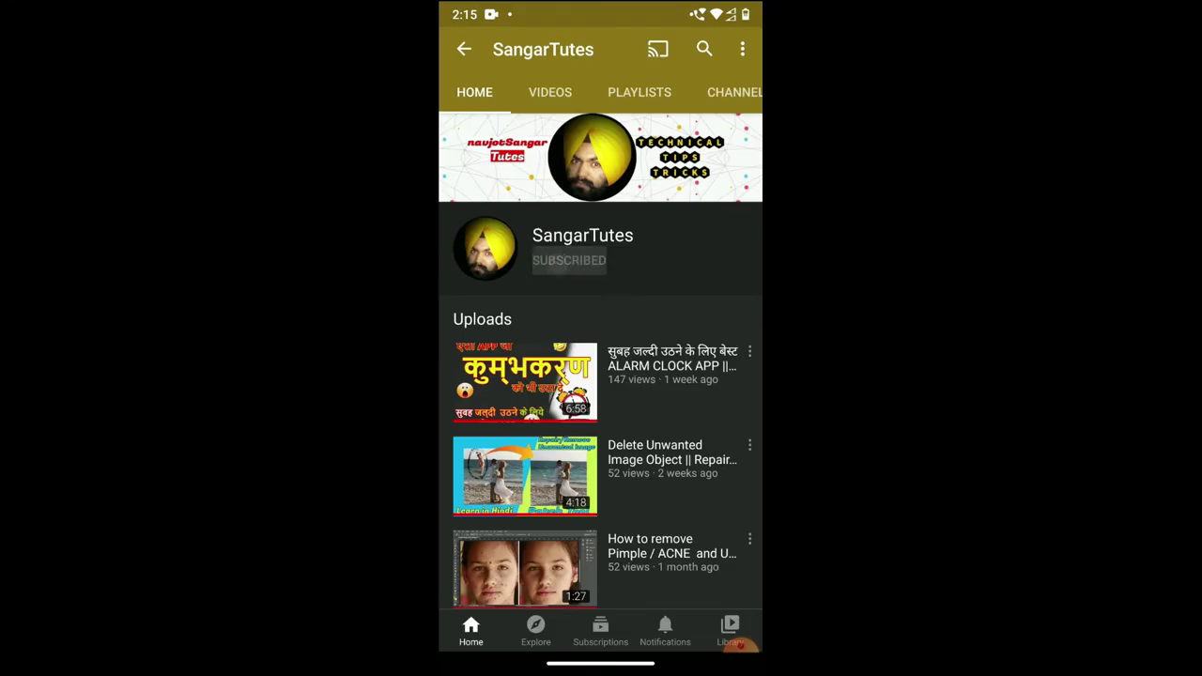
{"action": "left_click", "coordinate": [738, 261]}
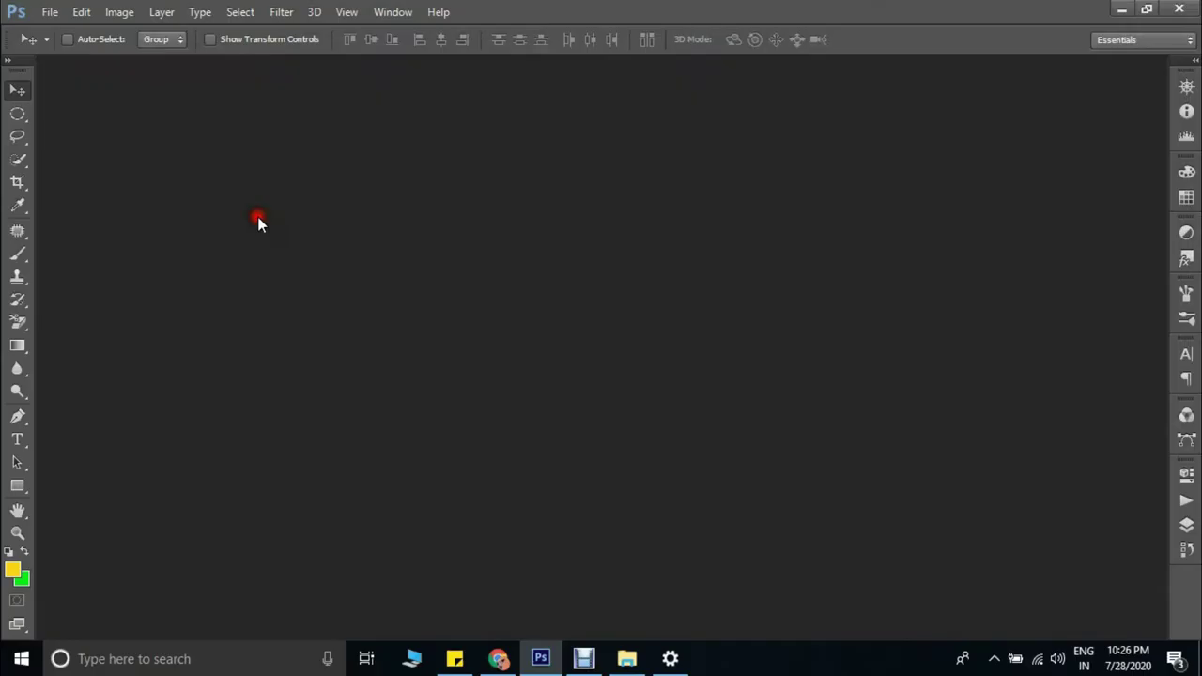
- Open the kingfisher photo from the lasso tool folder via File > Open
{"action": "left_click", "coordinate": [50, 12]}
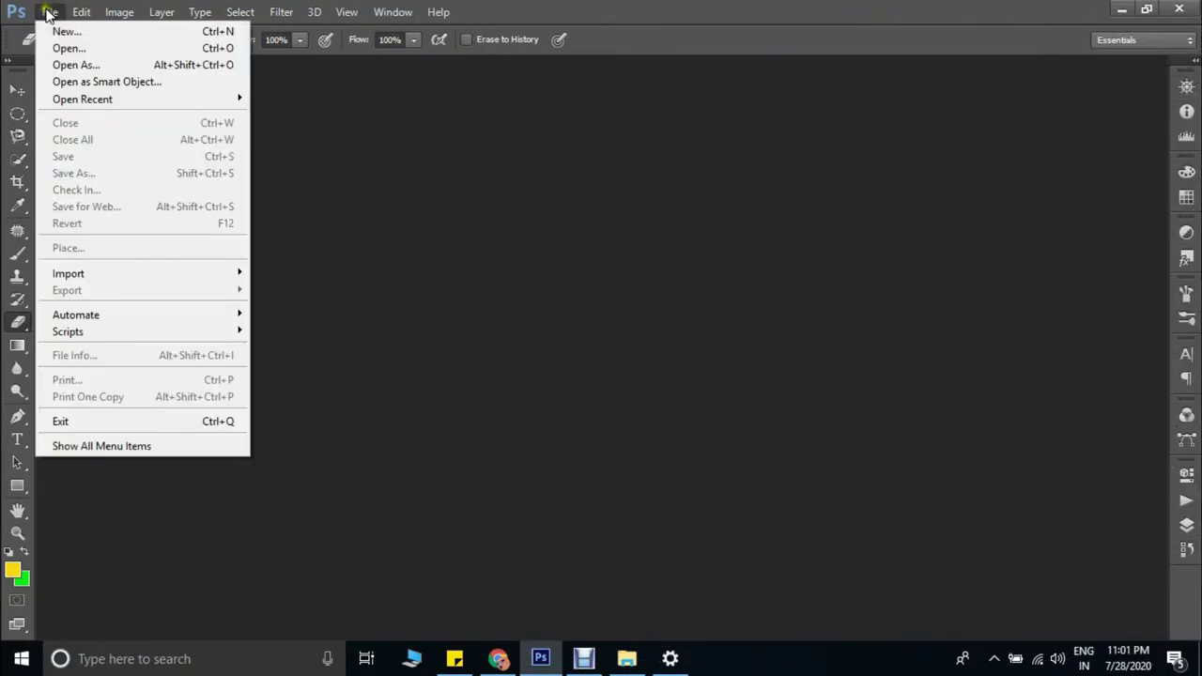
{"action": "left_click", "coordinate": [61, 49]}
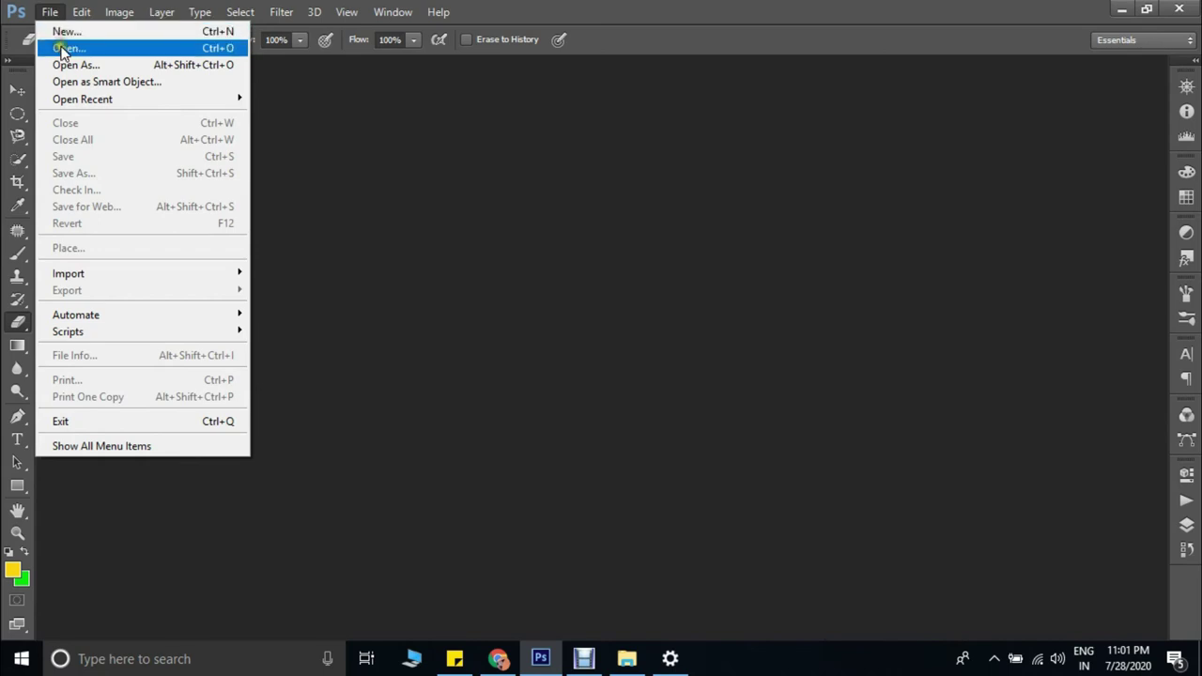
{"action": "left_click", "coordinate": [146, 117]}
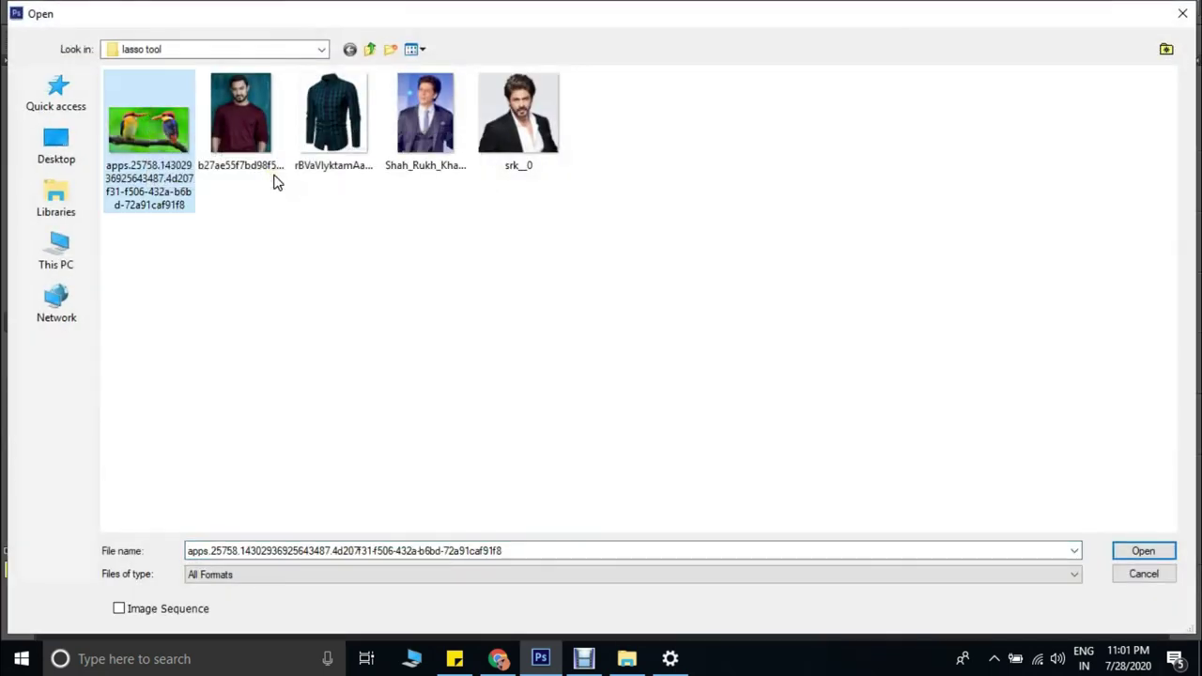
{"action": "key", "text": "Return"}
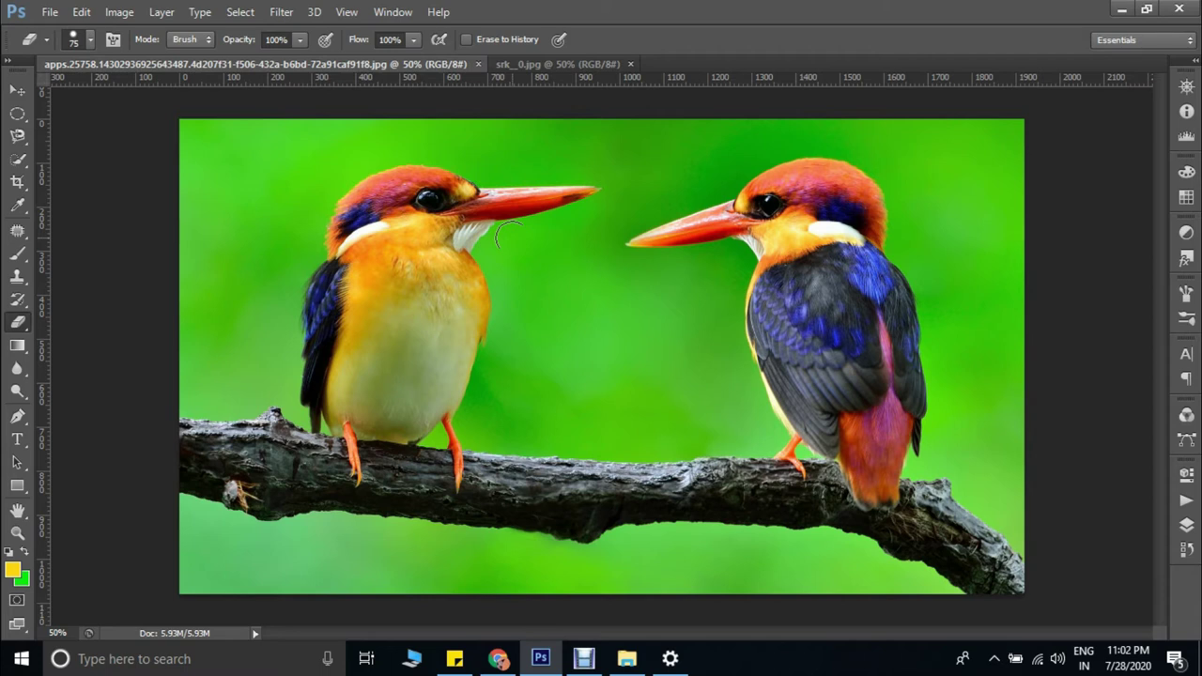
- Switch to the Background Eraser Tool and set its brush size to 121 px
{"action": "right_click", "coordinate": [18, 324]}
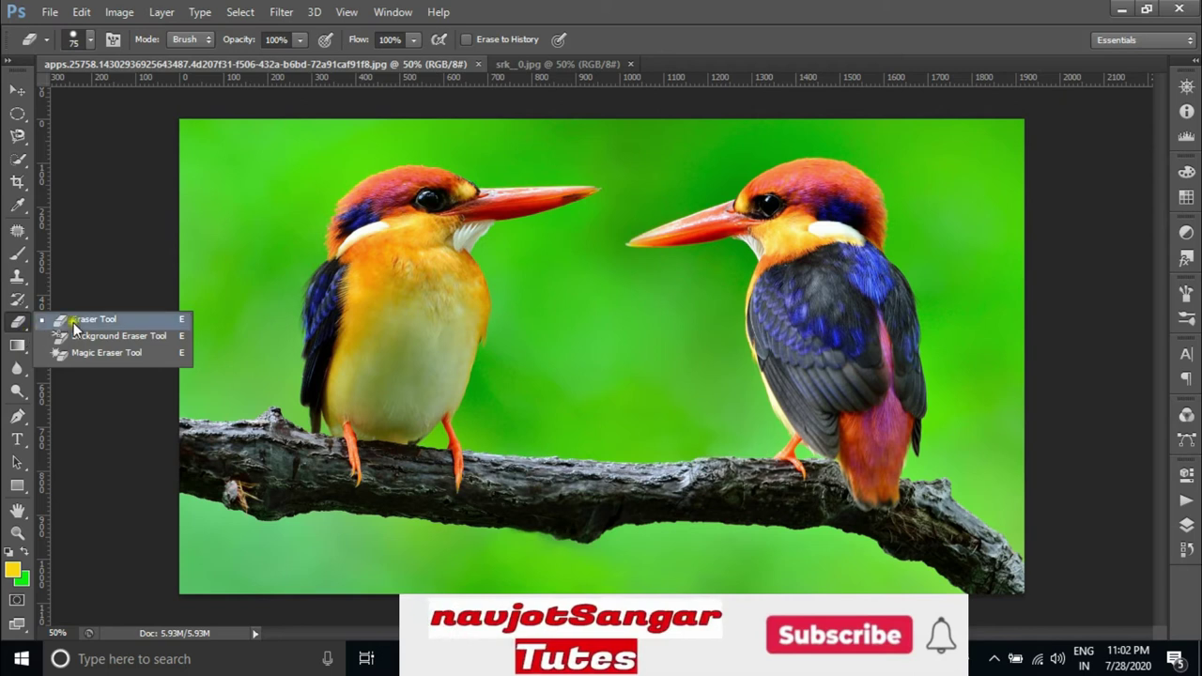
{"action": "left_click", "coordinate": [146, 340]}
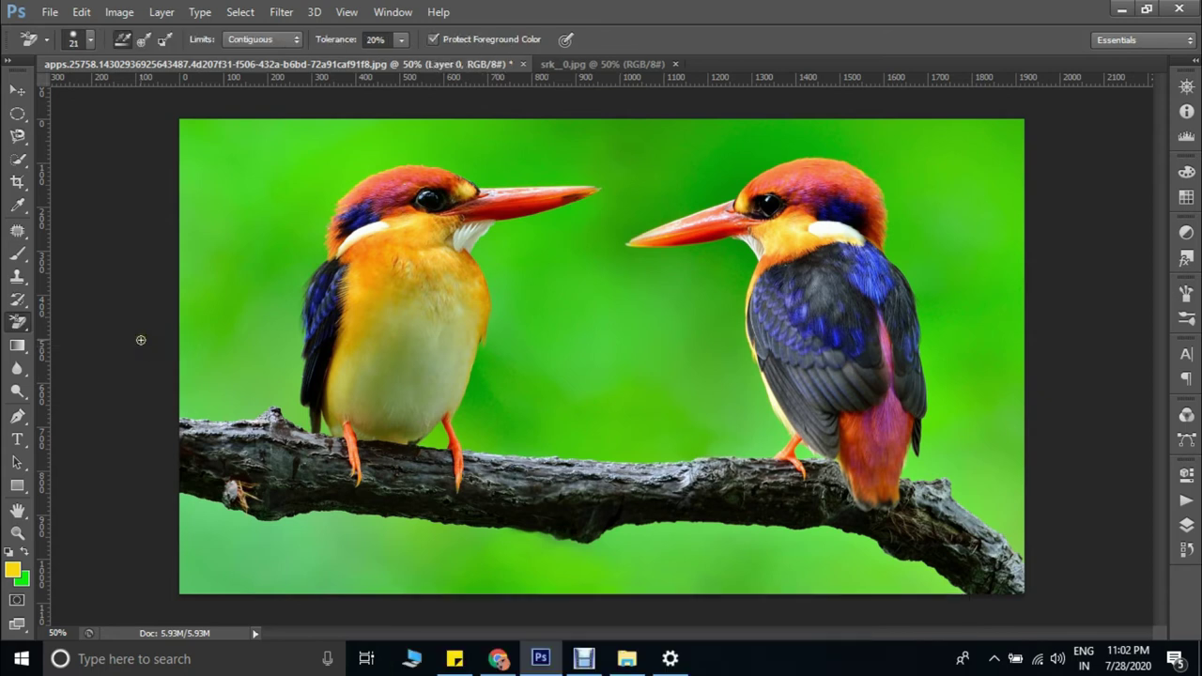
{"action": "right_click", "coordinate": [257, 312]}
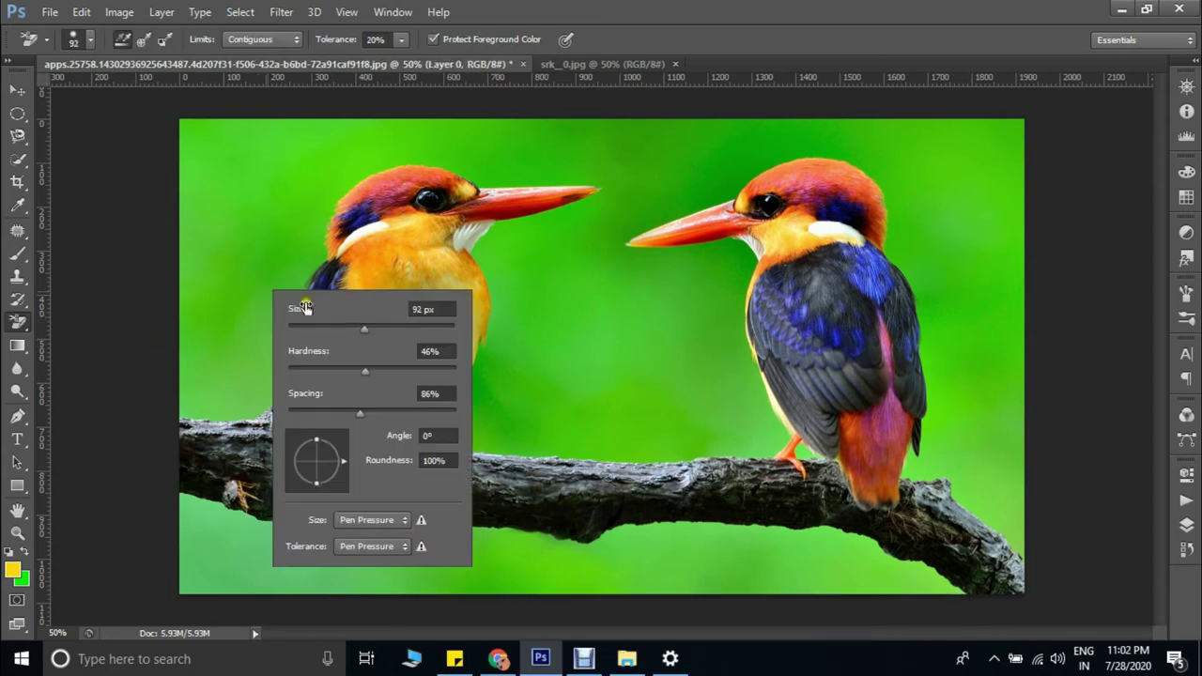
{"action": "left_click", "coordinate": [380, 329]}
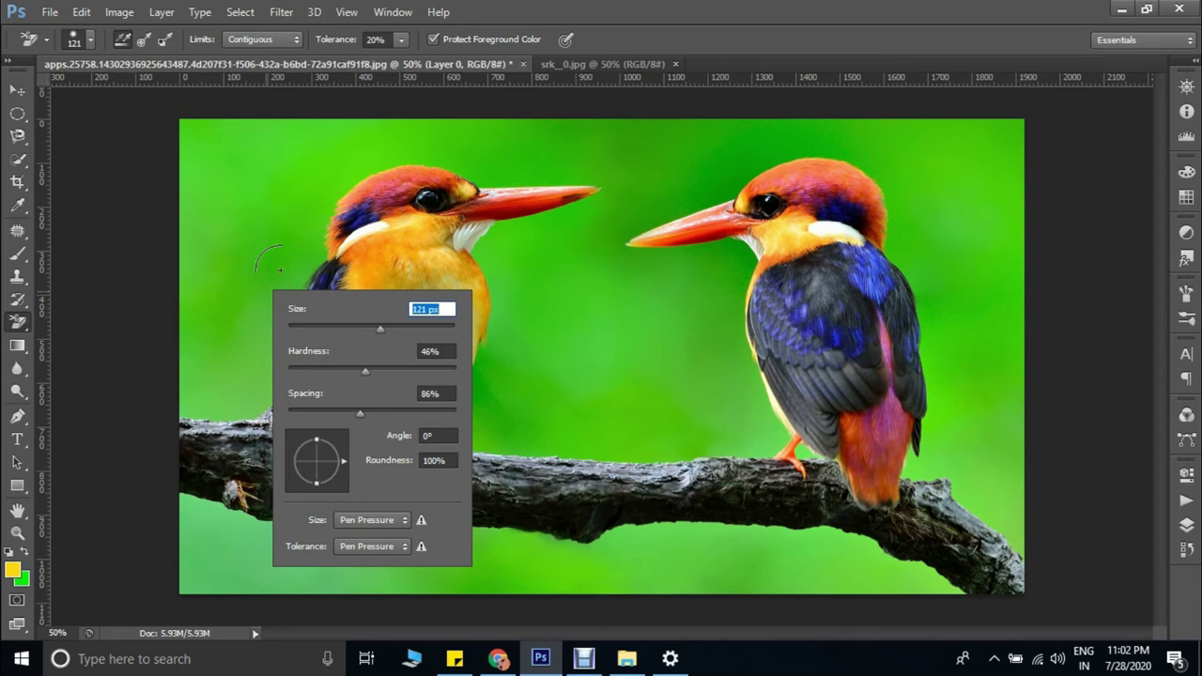
{"action": "left_click", "coordinate": [124, 251]}
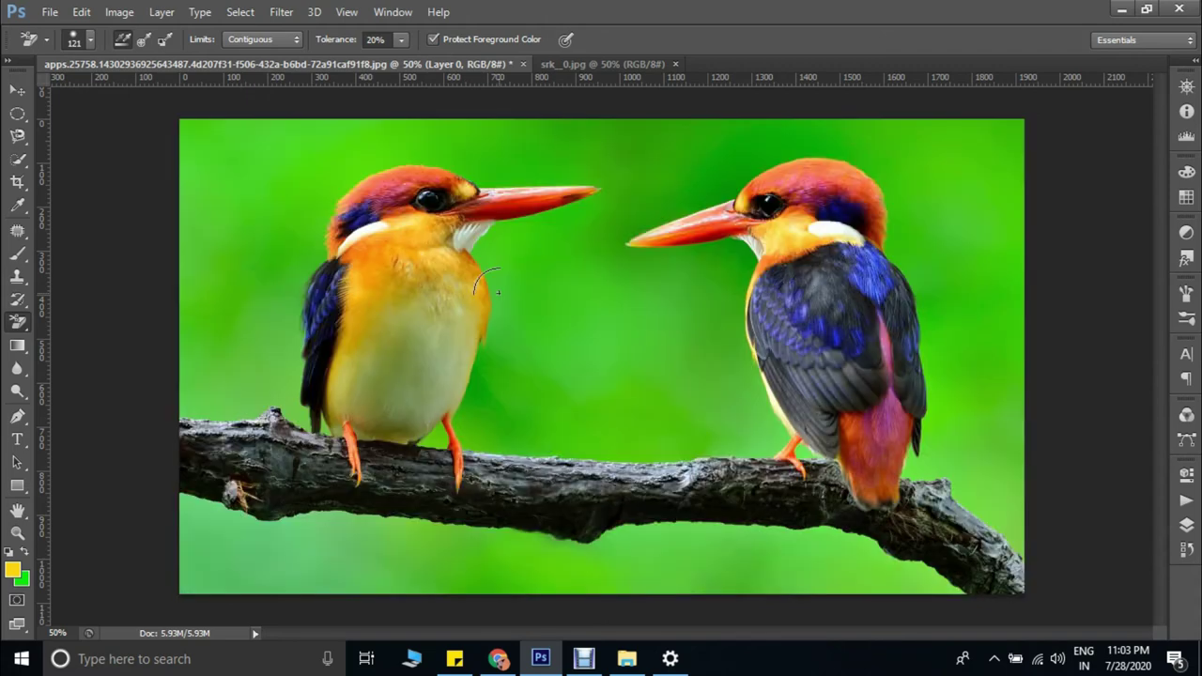
- Erase the green beside the left kingfisher's chest, working up to its beak and head
{"action": "left_click", "coordinate": [498, 293]}
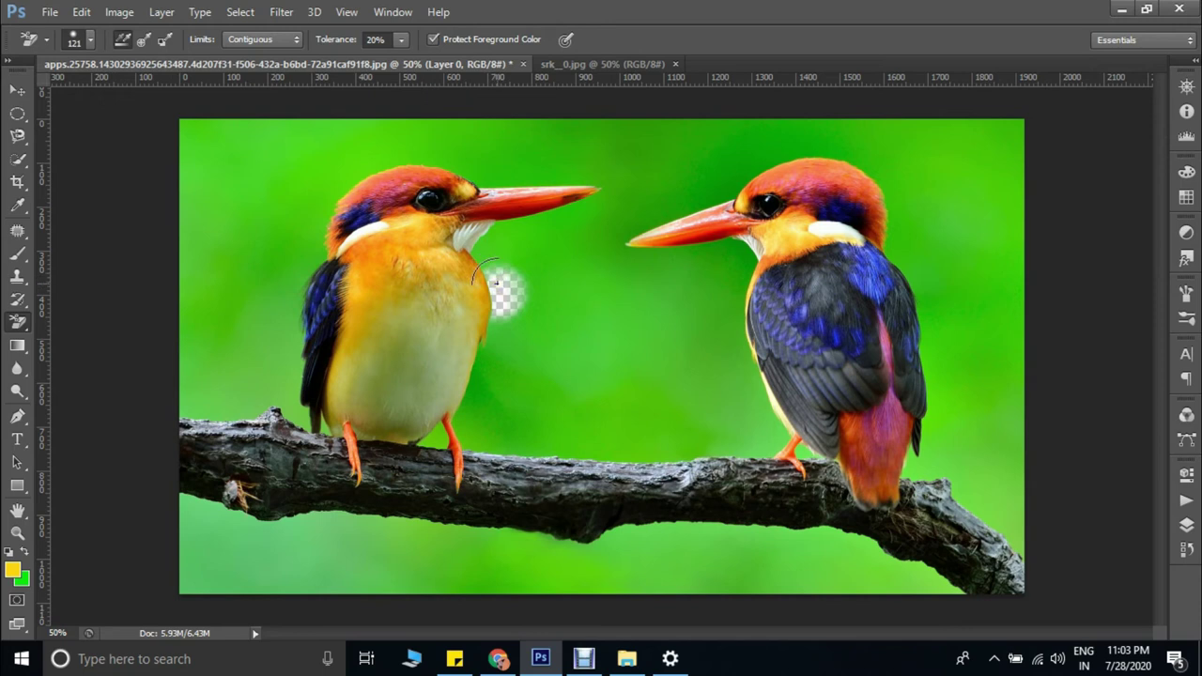
{"action": "left_click_drag", "start_coordinate": [497, 281], "coordinate": [482, 247]}
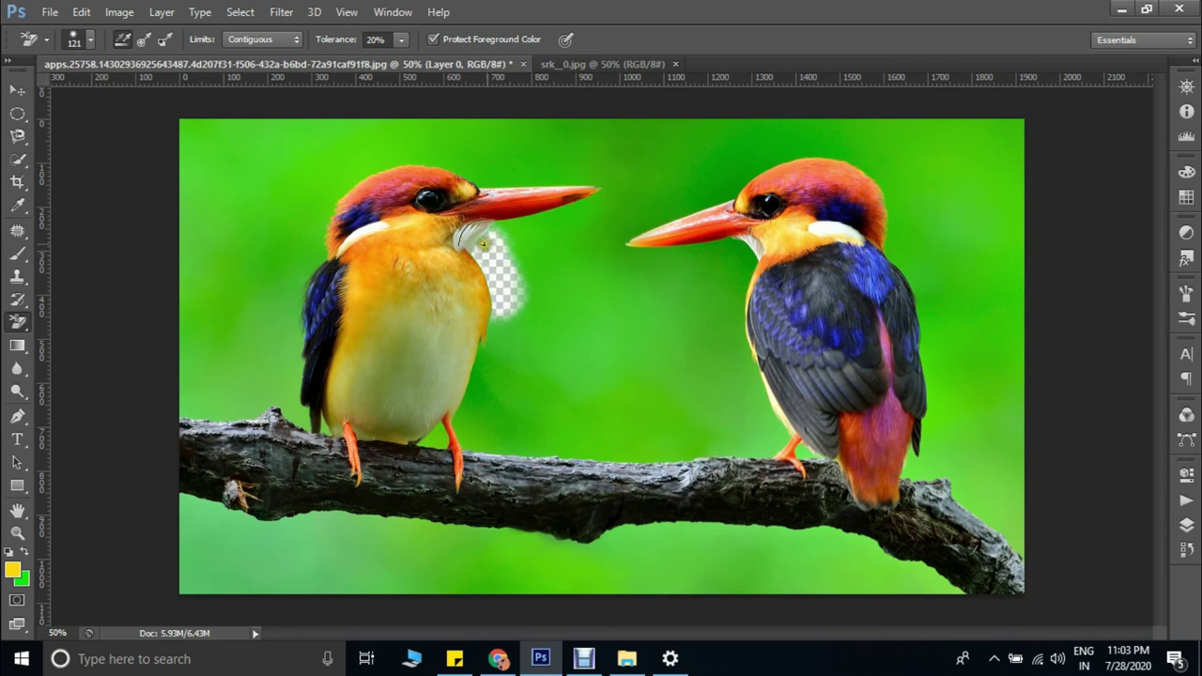
{"action": "mouse_move", "coordinate": [486, 243]}
{"action": "left_mouse_down"}
{"action": "mouse_move", "coordinate": [582, 211]}
{"action": "mouse_move", "coordinate": [609, 177]}
{"action": "mouse_move", "coordinate": [568, 161]}
{"action": "mouse_move", "coordinate": [533, 178]}
{"action": "mouse_move", "coordinate": [394, 149]}
{"action": "mouse_move", "coordinate": [317, 197]}
{"action": "mouse_move", "coordinate": [278, 312]}
{"action": "mouse_move", "coordinate": [291, 328]}
{"action": "mouse_move", "coordinate": [292, 403]}
{"action": "left_mouse_up"}
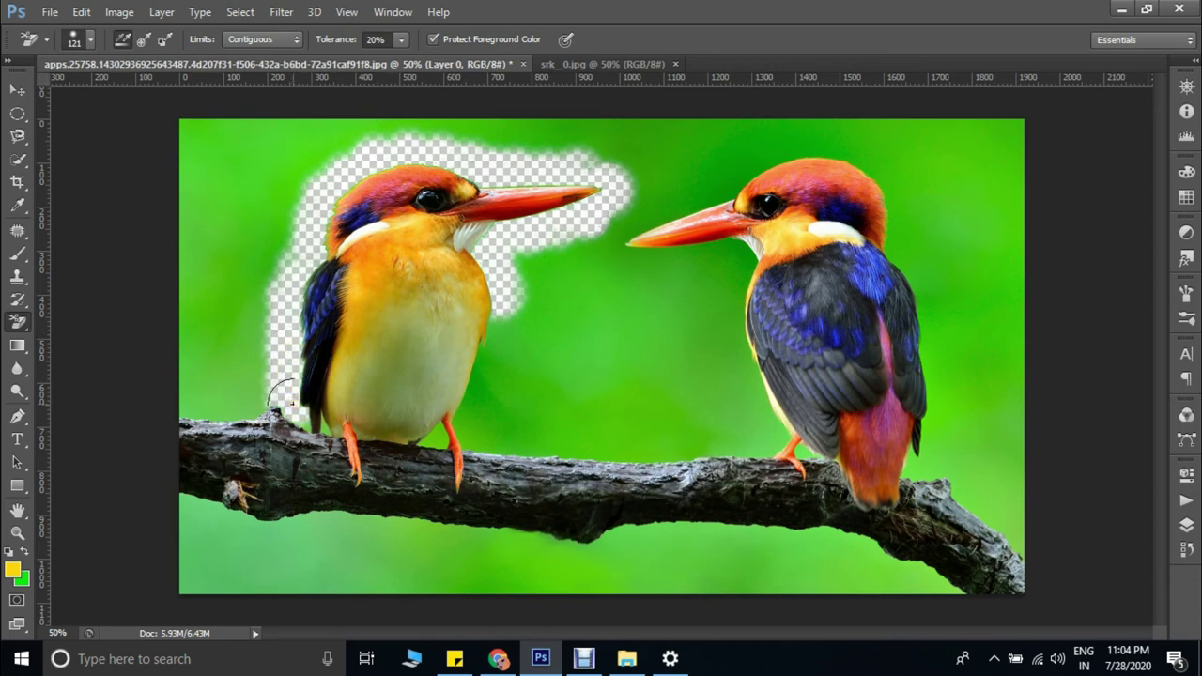
- Erase green along the branch, above the left bird, below the right bird's beak and mid-right
{"action": "mouse_move", "coordinate": [290, 402]}
{"action": "left_mouse_down"}
{"action": "mouse_move", "coordinate": [150, 375]}
{"action": "mouse_move", "coordinate": [234, 330]}
{"action": "mouse_move", "coordinate": [335, 188]}
{"action": "left_mouse_up"}
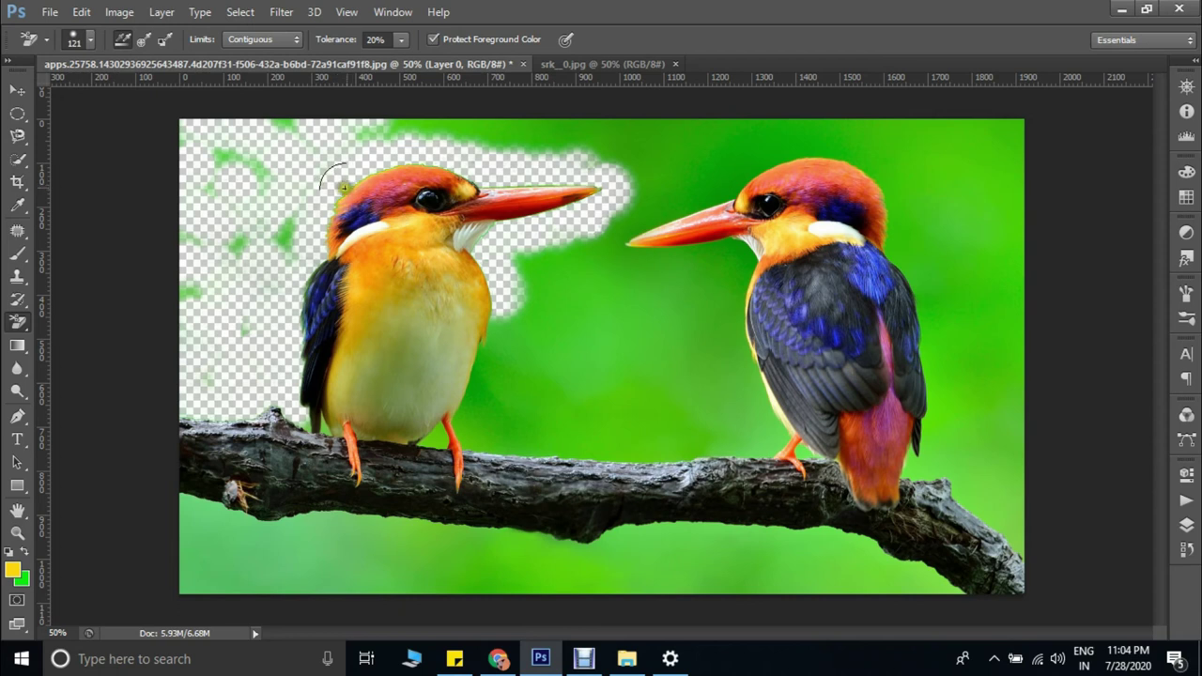
{"action": "mouse_move", "coordinate": [362, 171]}
{"action": "left_mouse_down"}
{"action": "mouse_move", "coordinate": [528, 126]}
{"action": "mouse_move", "coordinate": [975, 495]}
{"action": "left_mouse_up"}
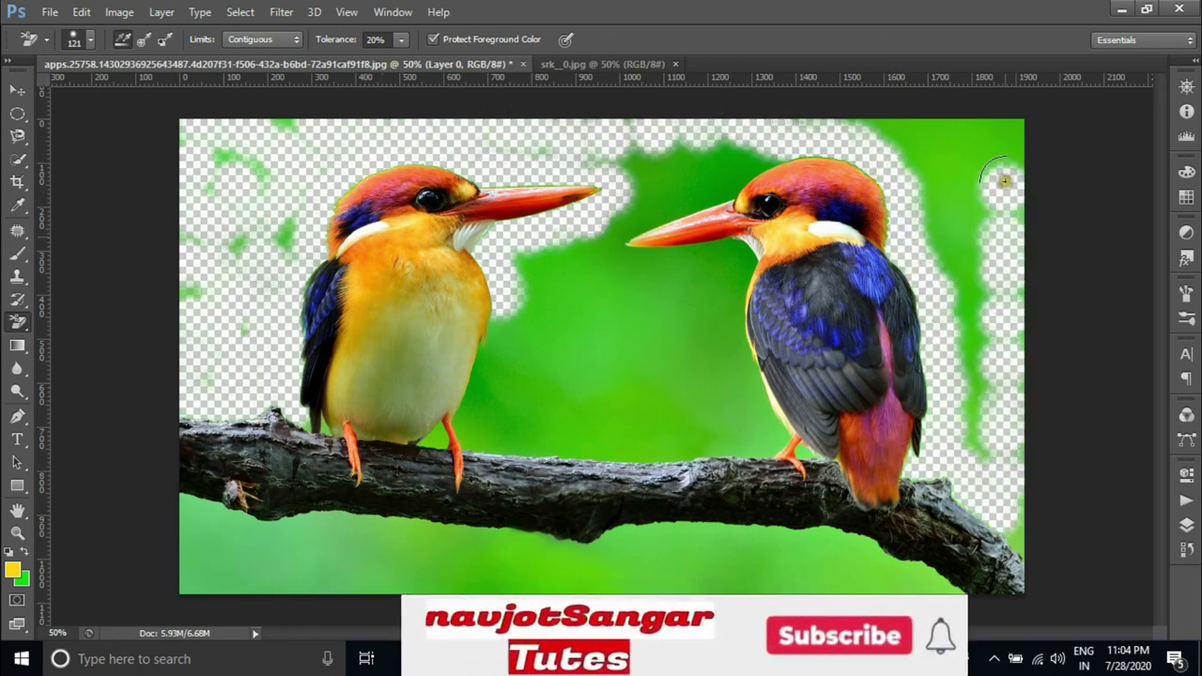
{"action": "key", "text": "ctrl+plus"}
{"action": "scroll", "coordinate": [845, 272], "scroll_direction": "up", "scroll_amount": 3}
{"action": "mouse_move", "coordinate": [723, 258]}
{"action": "left_mouse_down"}
{"action": "mouse_move", "coordinate": [765, 307]}
{"action": "mouse_move", "coordinate": [839, 156]}
{"action": "mouse_move", "coordinate": [663, 131]}
{"action": "mouse_move", "coordinate": [691, 127]}
{"action": "mouse_move", "coordinate": [469, 370]}
{"action": "mouse_move", "coordinate": [451, 438]}
{"action": "mouse_move", "coordinate": [604, 518]}
{"action": "left_mouse_up"}
{"action": "key", "text": "ctrl+minus"}
{"action": "mouse_move", "coordinate": [532, 442]}
{"action": "left_mouse_down"}
{"action": "mouse_move", "coordinate": [436, 438]}
{"action": "mouse_move", "coordinate": [1004, 132]}
{"action": "mouse_move", "coordinate": [996, 301]}
{"action": "mouse_move", "coordinate": [939, 121]}
{"action": "left_mouse_up"}
- Keep the erasing Limits on Contiguous and enlarge the brush to 183 px
{"action": "left_click", "coordinate": [263, 39]}
{"action": "left_click", "coordinate": [276, 84]}
{"action": "left_click", "coordinate": [263, 39]}
{"action": "left_click", "coordinate": [267, 71]}
{"action": "right_click", "coordinate": [237, 156]}
- Erase leftover green blobs around and between the birds and above the right bird's beak
{"action": "mouse_move", "coordinate": [220, 155]}
{"action": "left_mouse_down"}
{"action": "mouse_move", "coordinate": [281, 235]}
{"action": "mouse_move", "coordinate": [178, 147]}
{"action": "left_mouse_up"}
{"action": "mouse_move", "coordinate": [387, 126]}
{"action": "left_mouse_down"}
{"action": "mouse_move", "coordinate": [611, 210]}
{"action": "mouse_move", "coordinate": [686, 282]}
{"action": "mouse_move", "coordinate": [751, 432]}
{"action": "mouse_move", "coordinate": [533, 419]}
{"action": "left_mouse_up"}
{"action": "left_click_drag", "start_coordinate": [579, 344], "coordinate": [947, 119]}
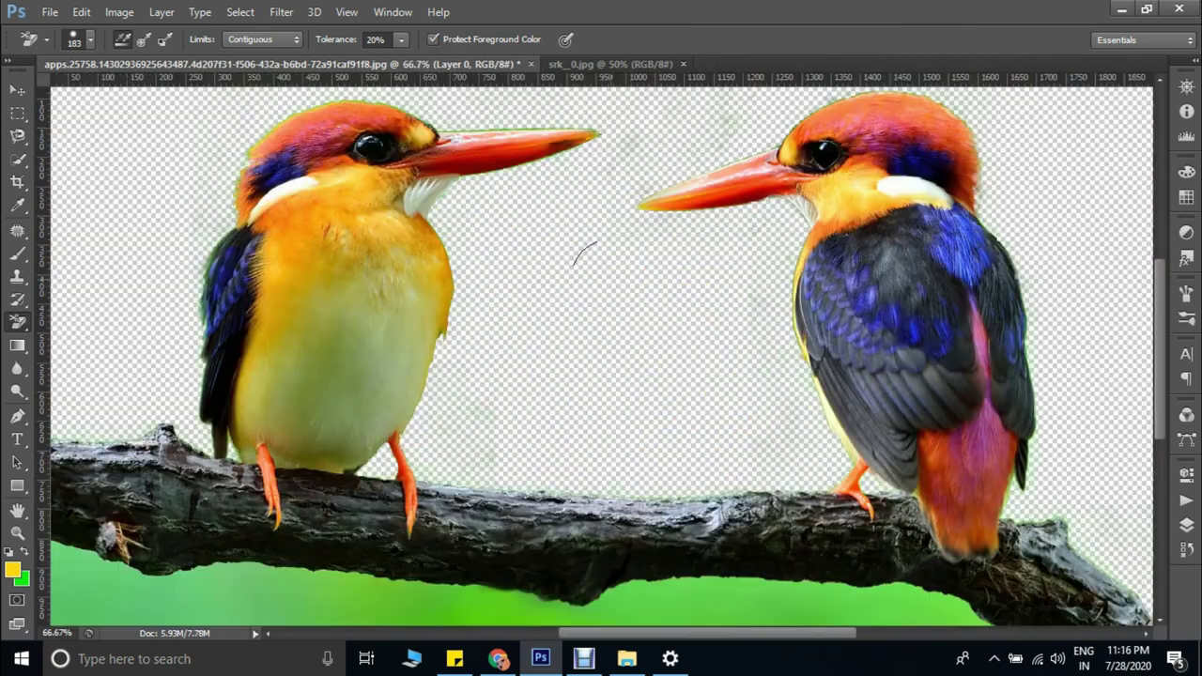
{"action": "key", "text": "ctrl+minus"}
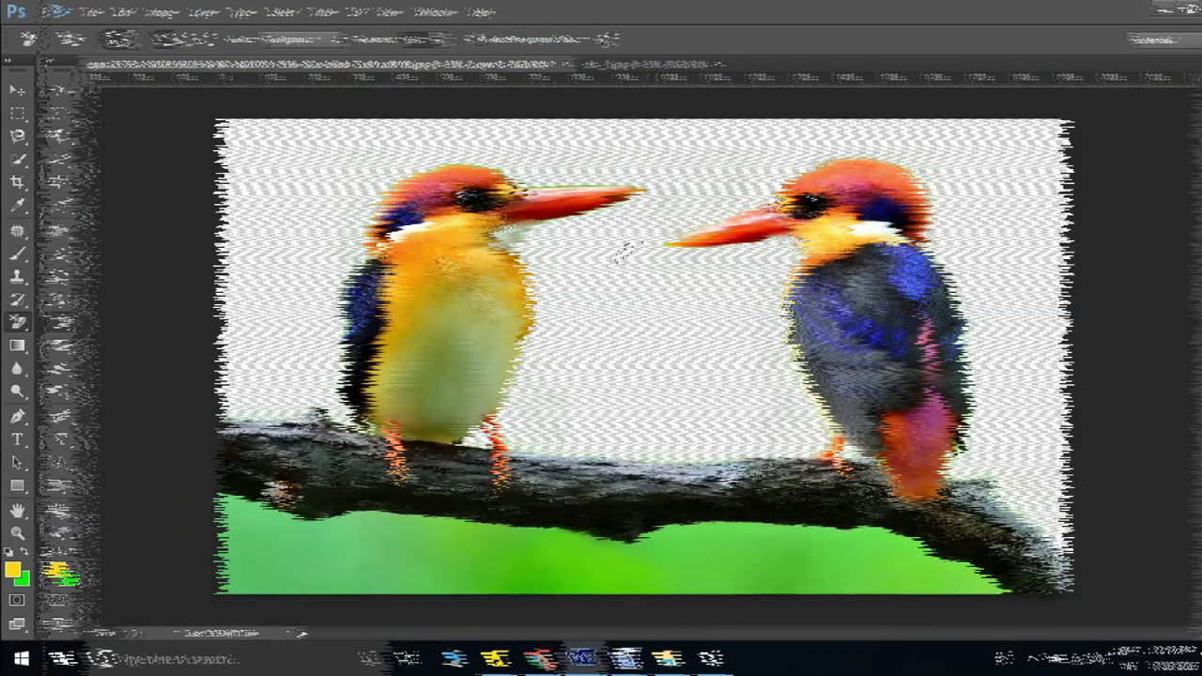
- With the Magic Eraser Tool, erase the green regions at the lower left and under the branch
{"action": "right_click", "coordinate": [17, 323]}
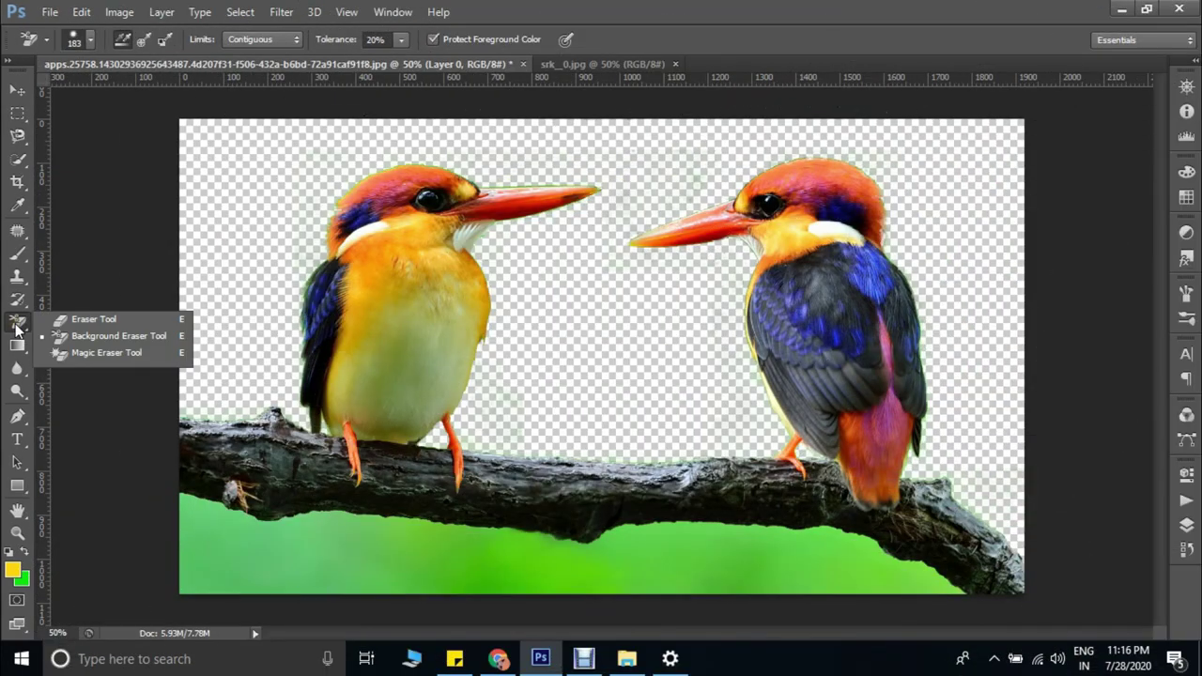
{"action": "left_click", "coordinate": [94, 353]}
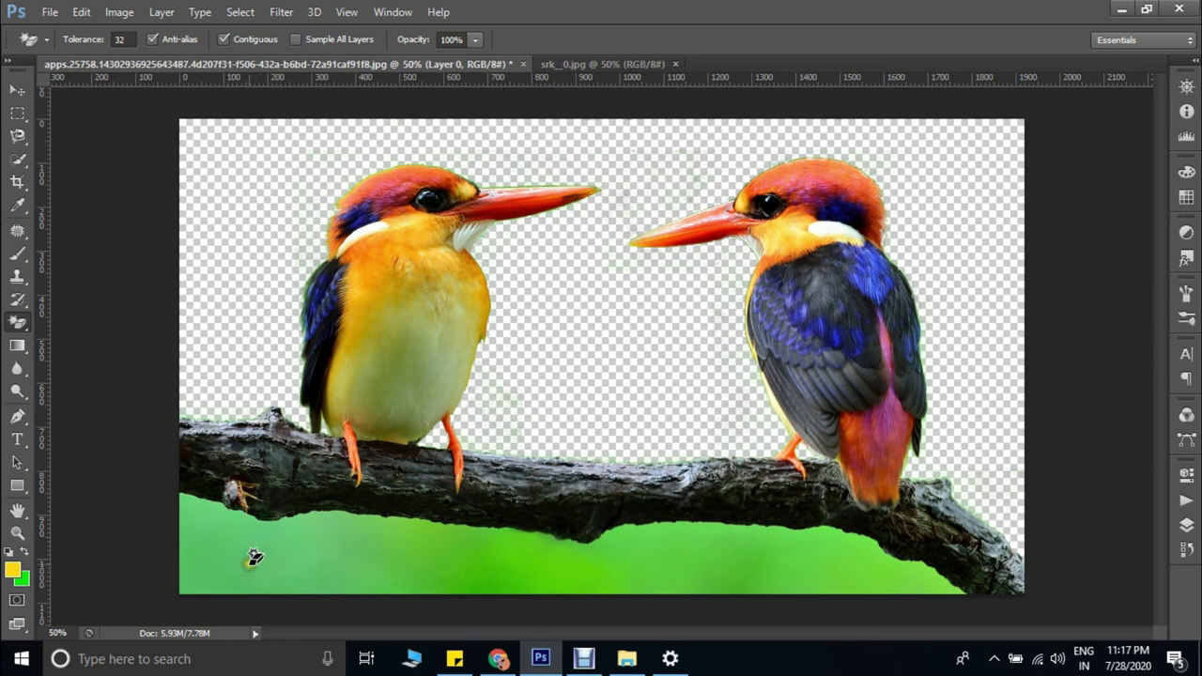
{"action": "left_click", "coordinate": [255, 557]}
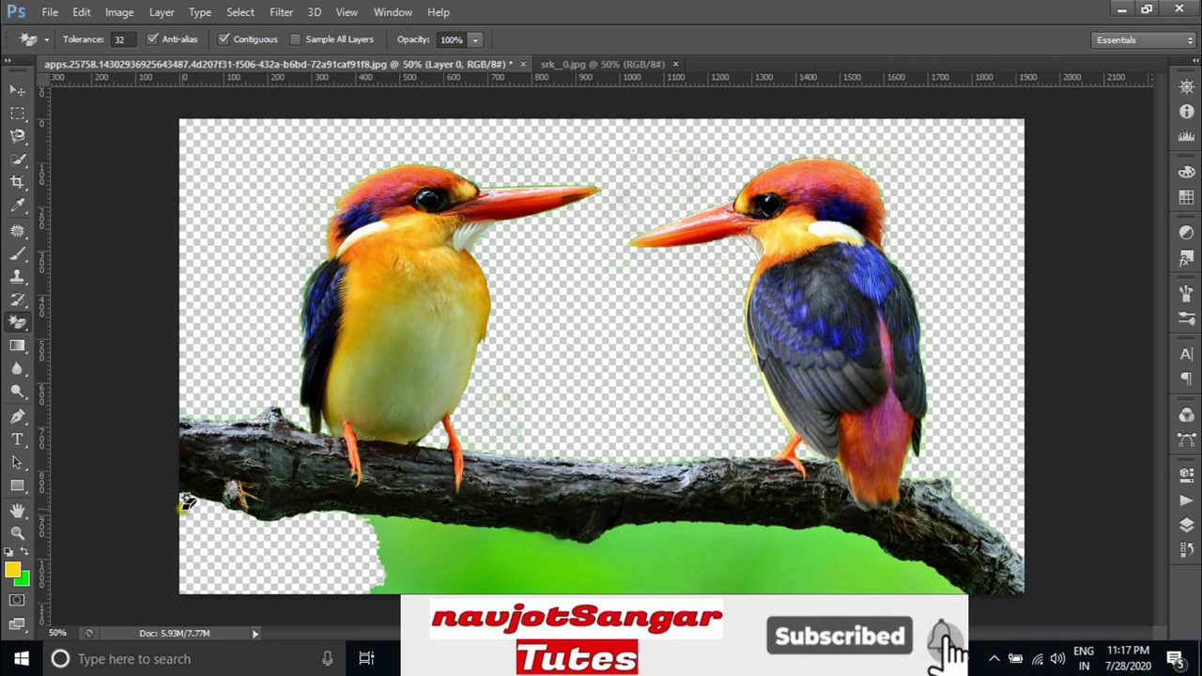
{"action": "left_click", "coordinate": [441, 573]}
{"action": "left_click", "coordinate": [391, 538]}
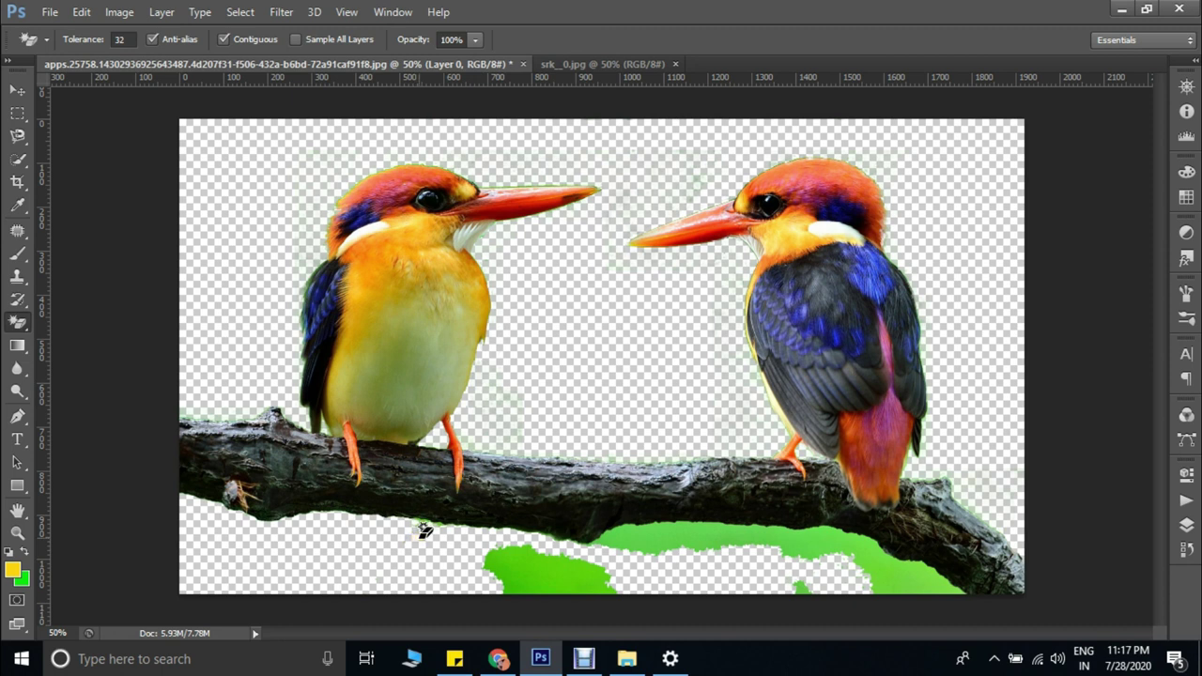
- Erase the remaining green patches under the branch toward the lower right
{"action": "left_click", "coordinate": [535, 582]}
{"action": "left_click", "coordinate": [657, 537]}
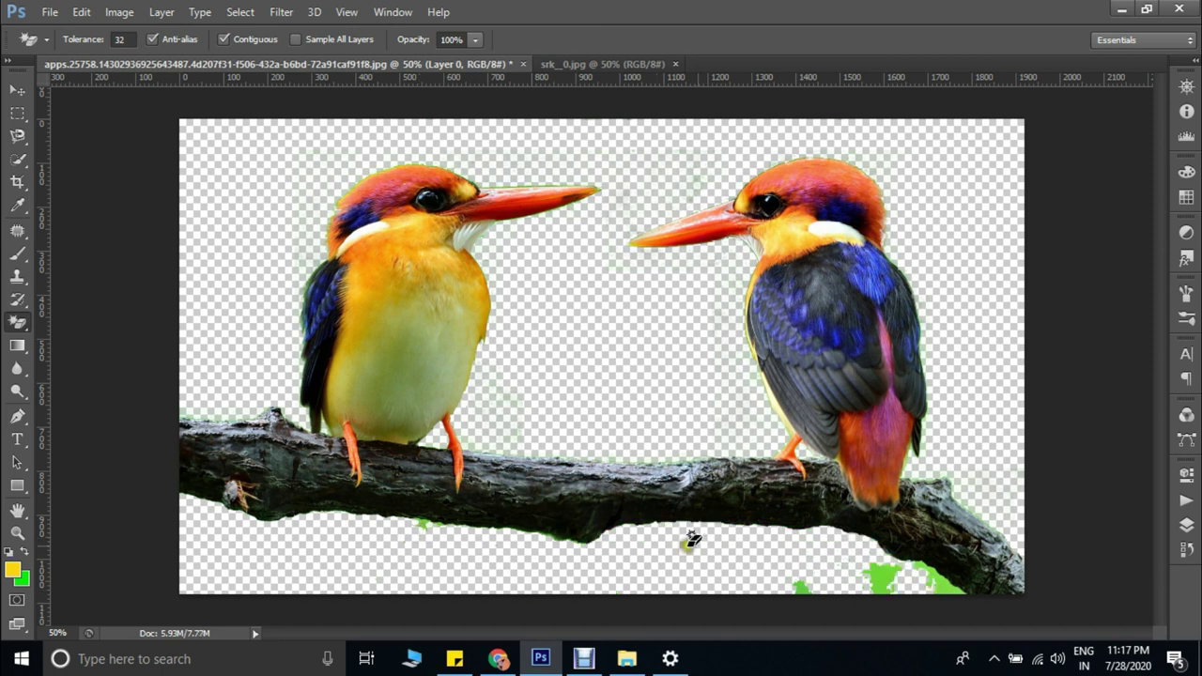
{"action": "left_click", "coordinate": [890, 585]}
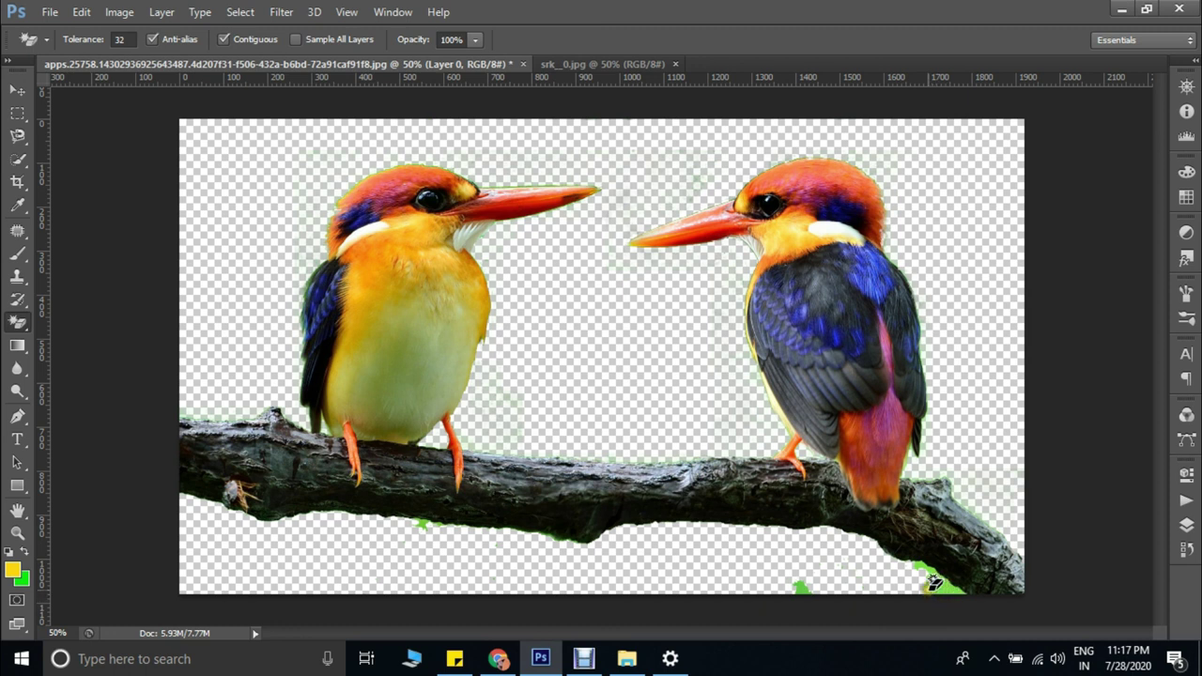
{"action": "left_click", "coordinate": [797, 585]}
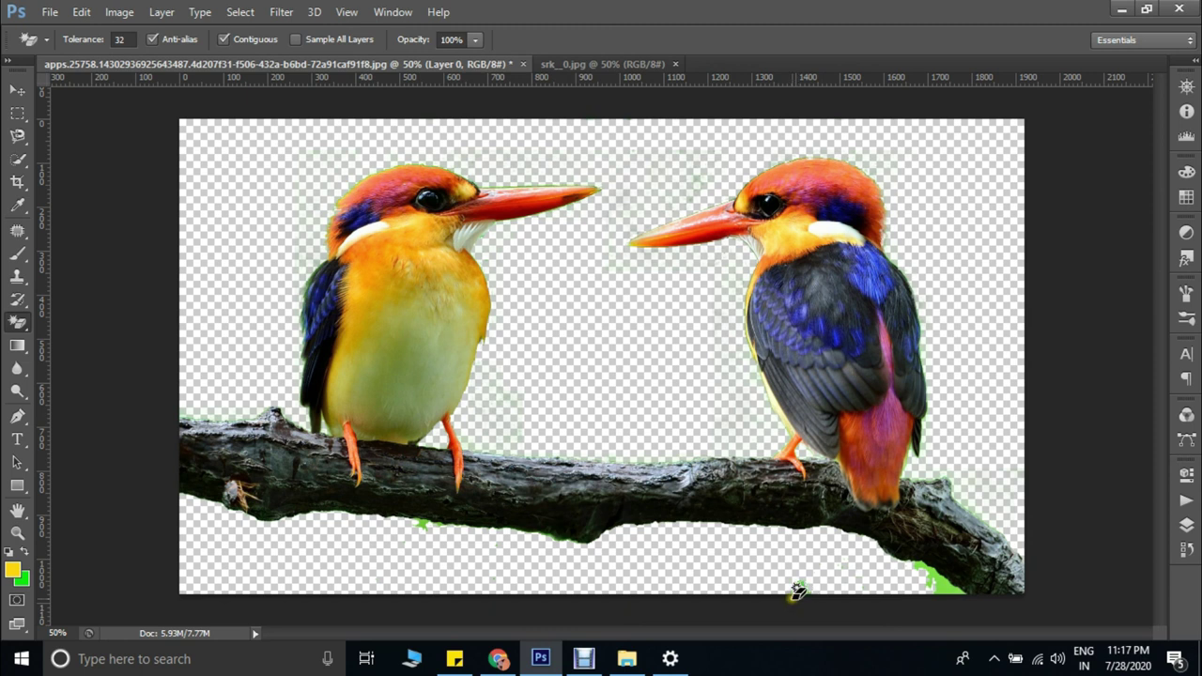